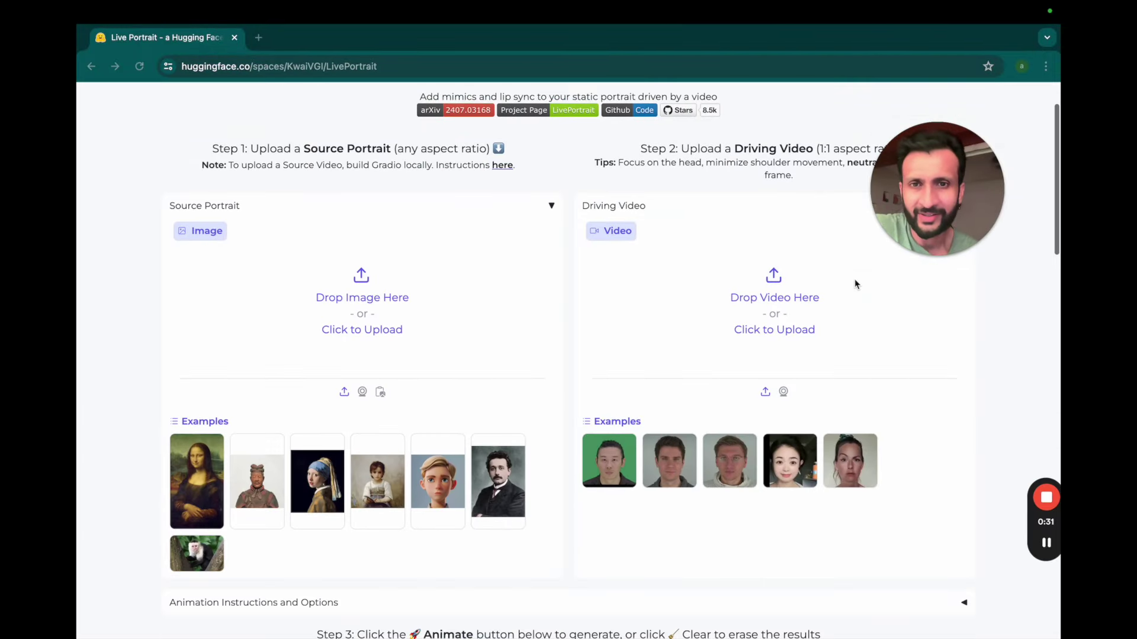
scroll(854, 278, "up", 10)
scroll(854, 283, "up", 2)
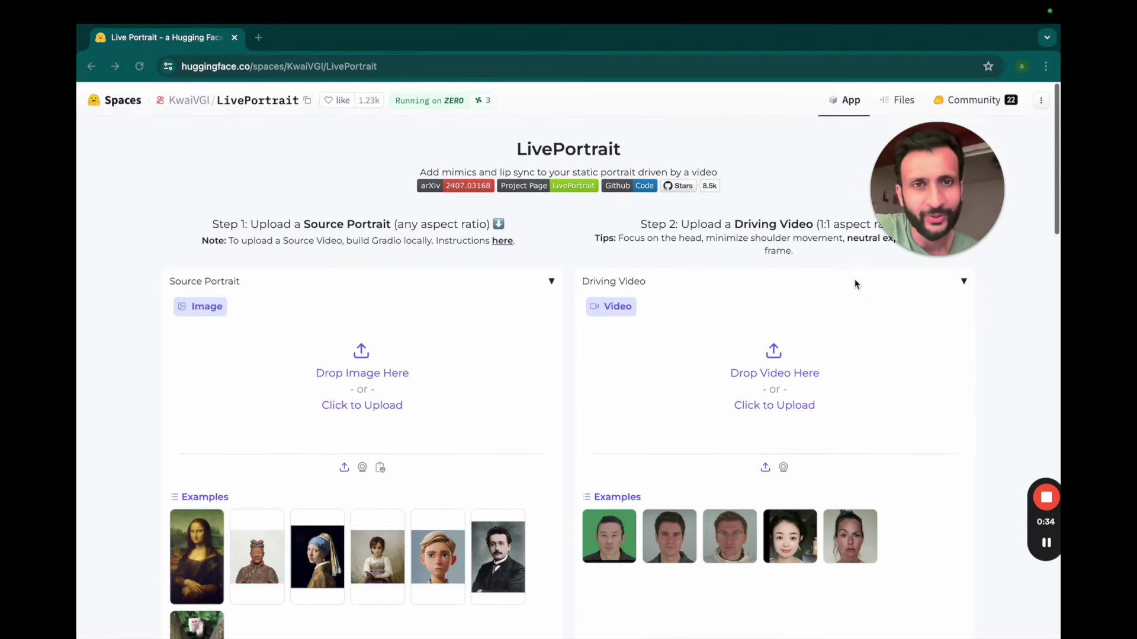
double_click(632, 153)
scroll(302, 174, "down", 3)
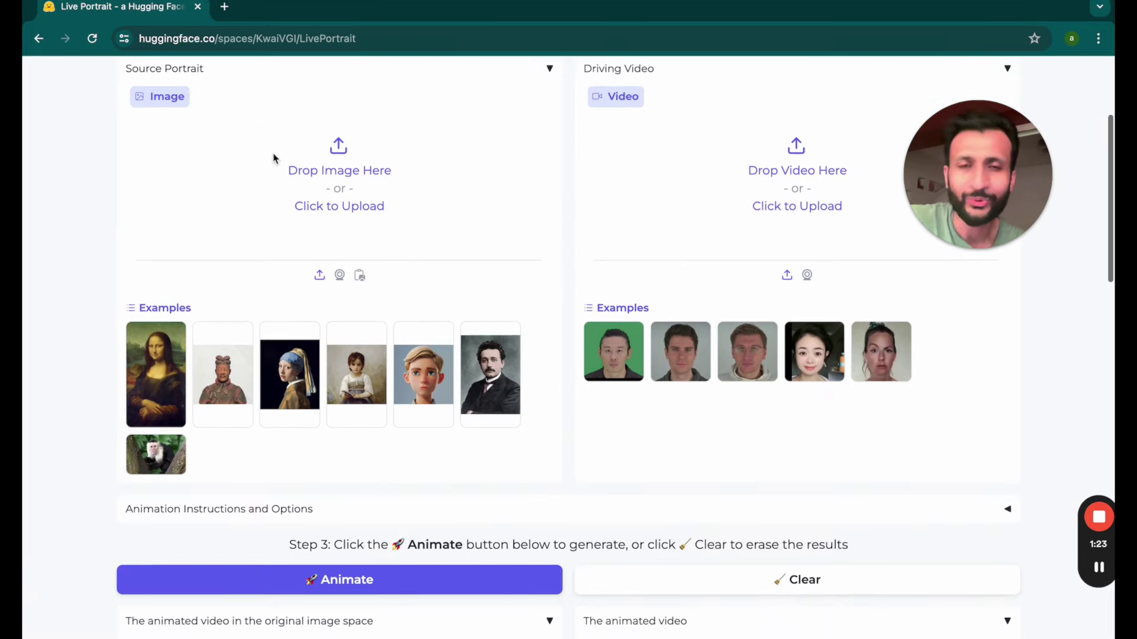
scroll(273, 157, "down", 5)
scroll(273, 157, "up", 10)
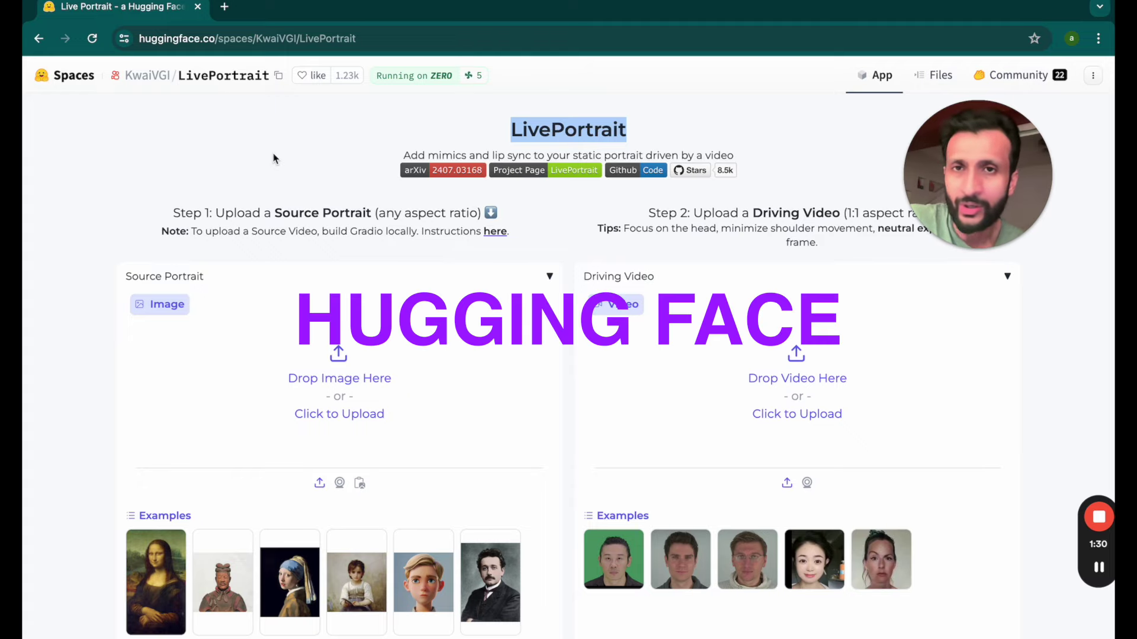
scroll(273, 157, "down", 15)
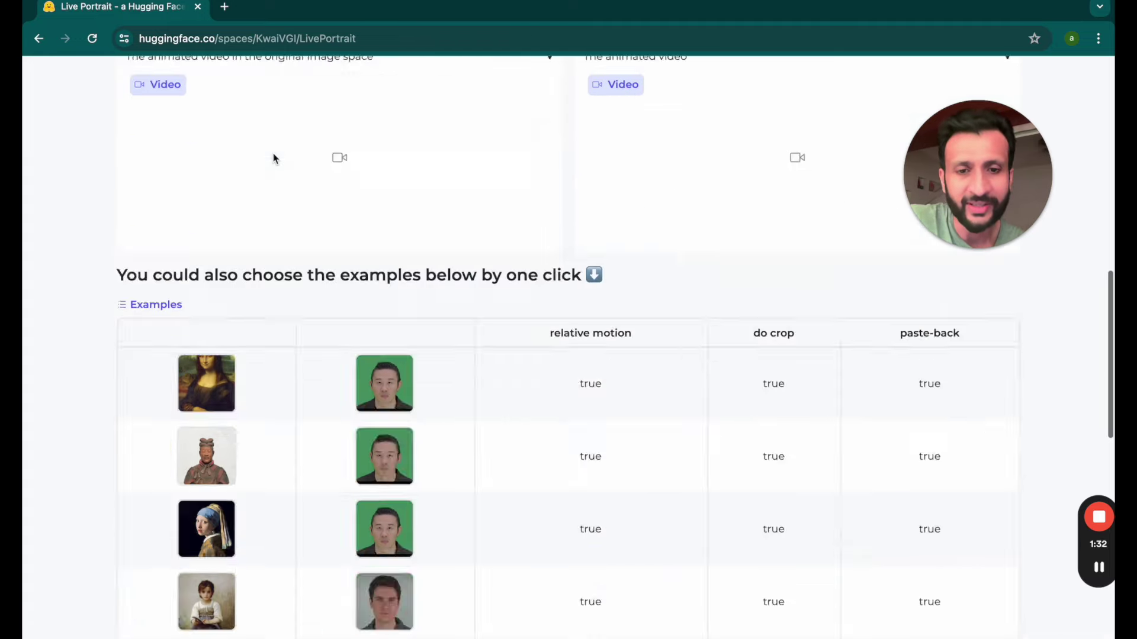
scroll(273, 158, "up", 20)
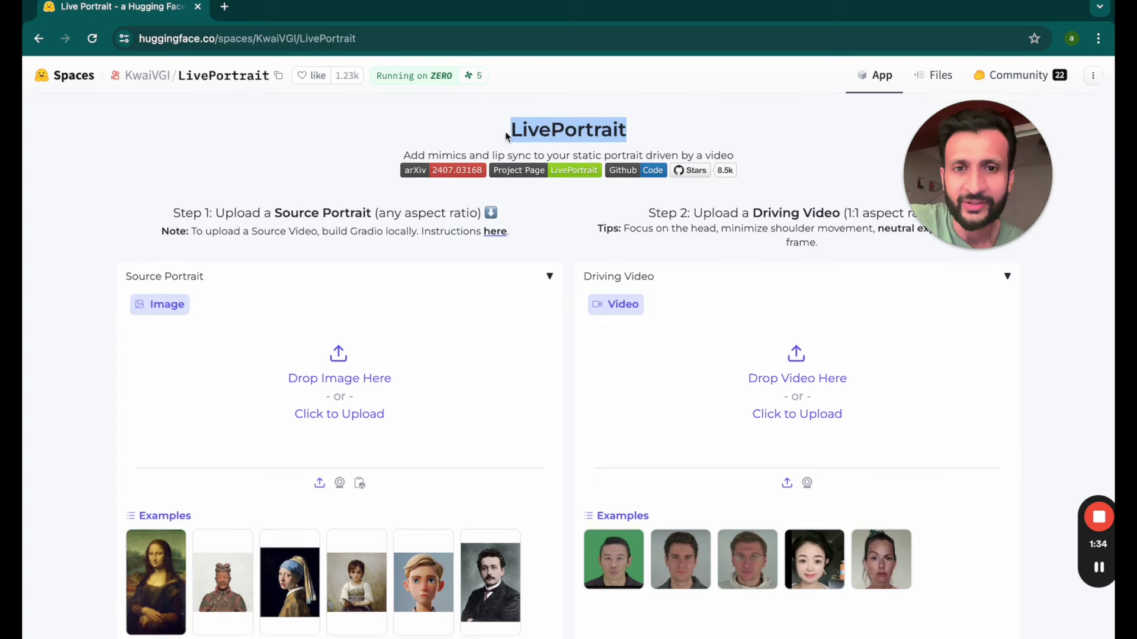
scroll(761, 153, "down", 10)
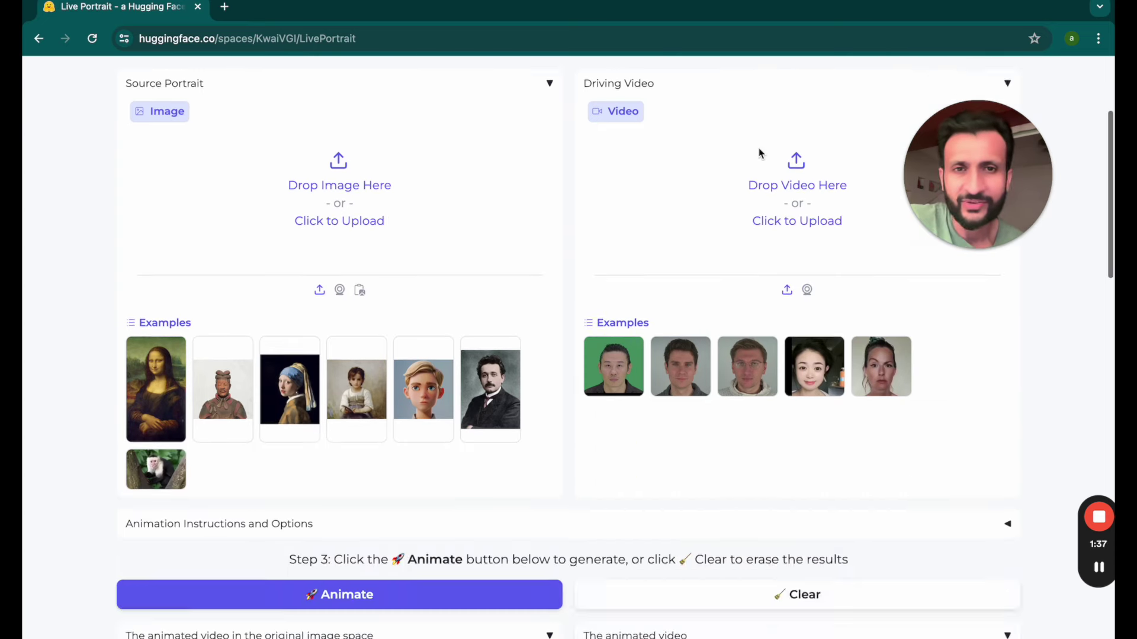
scroll(759, 152, "up", 10)
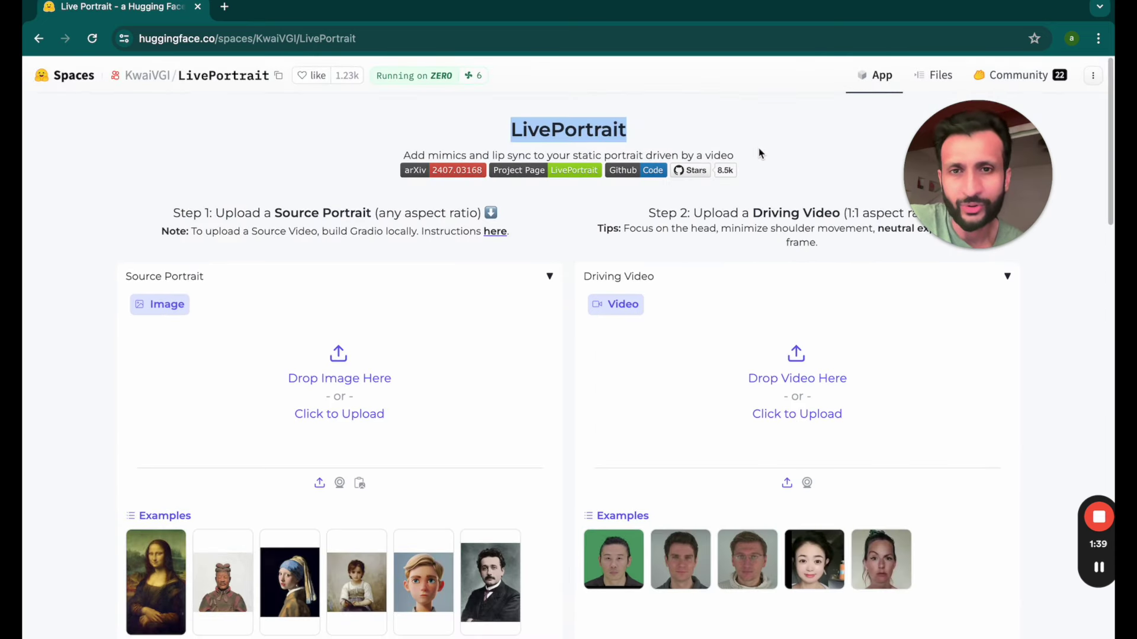
scroll(759, 151, "down", 2)
scroll(758, 148, "up", 1)
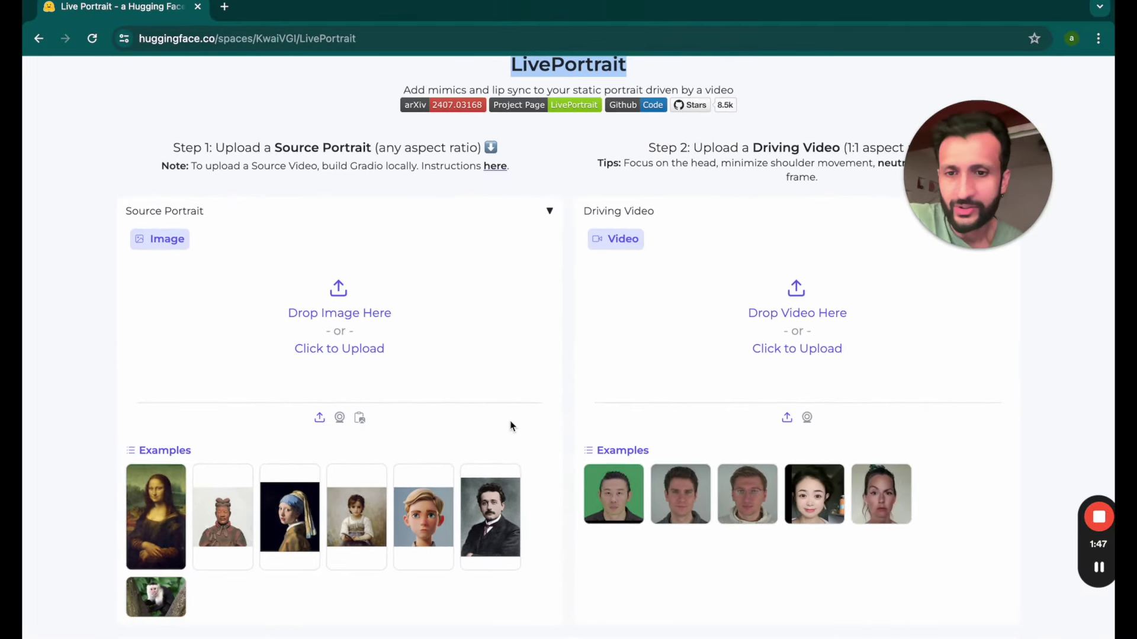
scroll(512, 426, "down", 1)
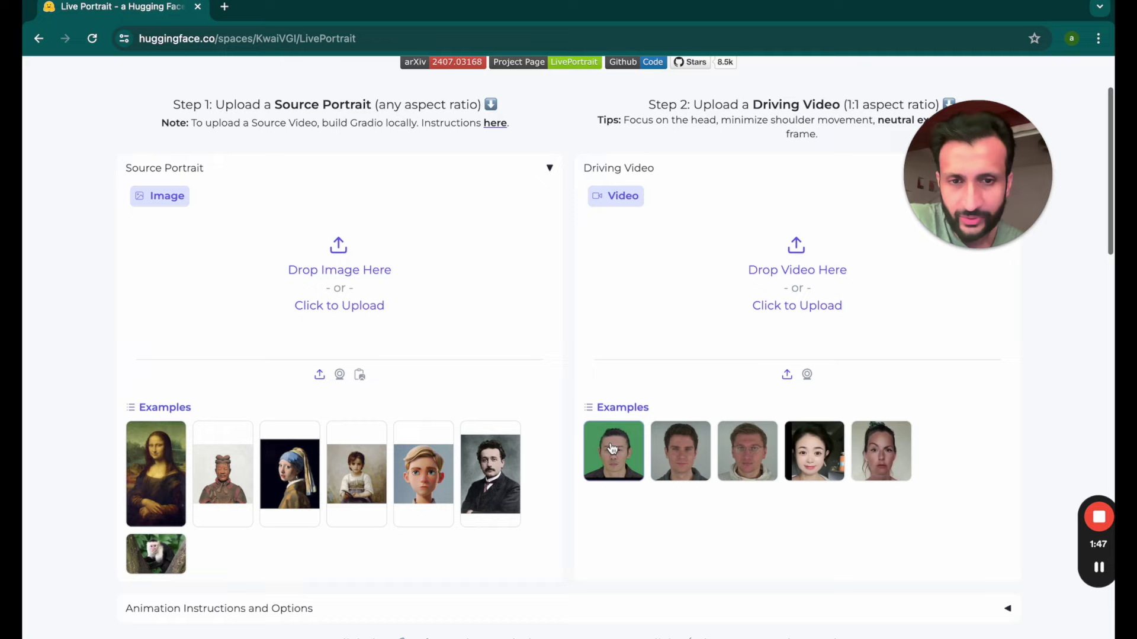
scroll(616, 456, "down", 1)
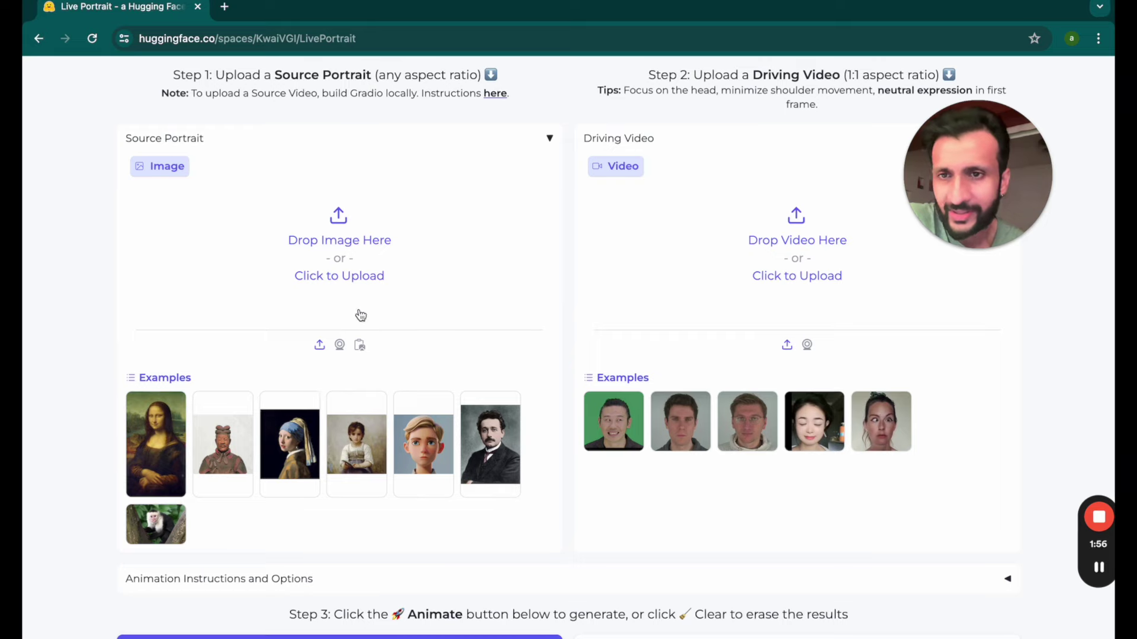
- Load the mustached-man example as source portrait and the young woman's clip as driving video
left_click_drag(490, 444, 394, 282)
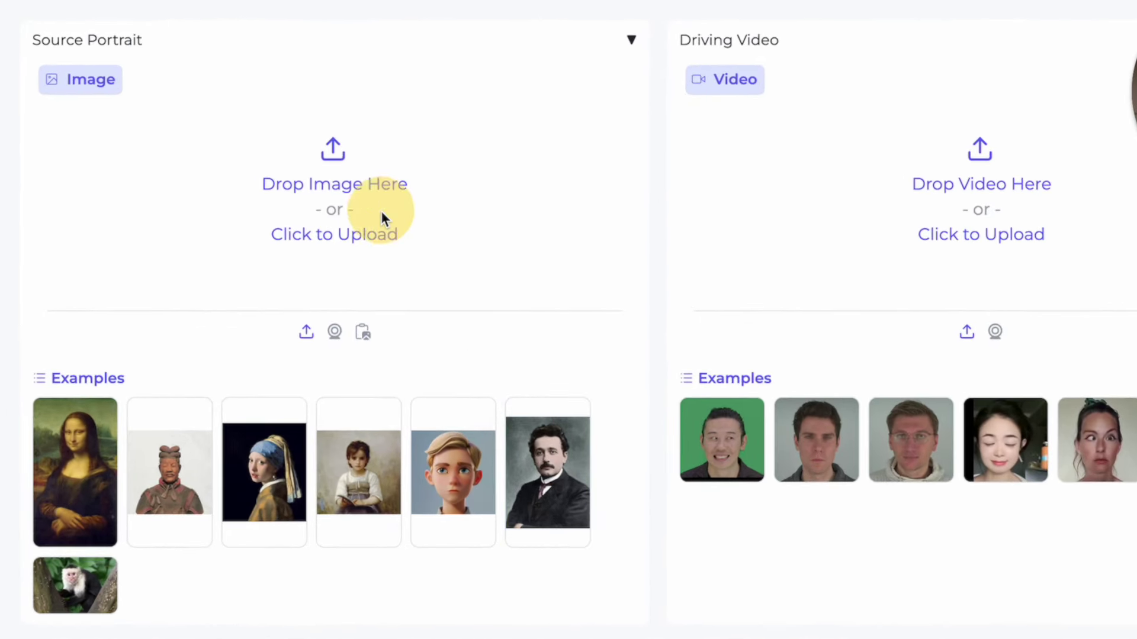
left_click_drag(381, 212, 356, 229)
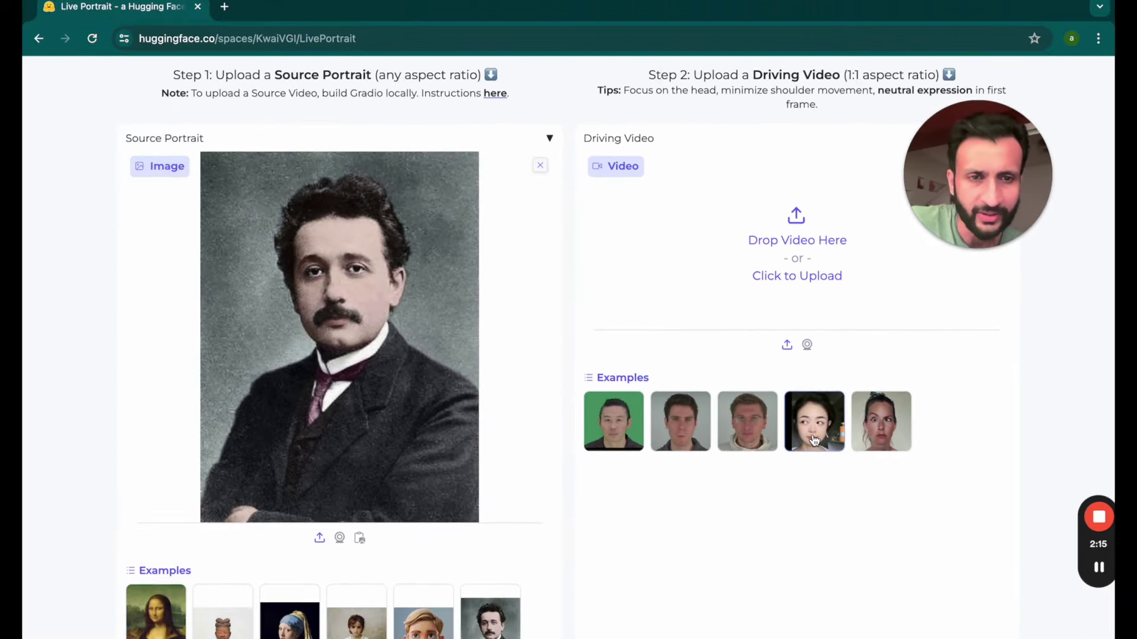
left_click(813, 440)
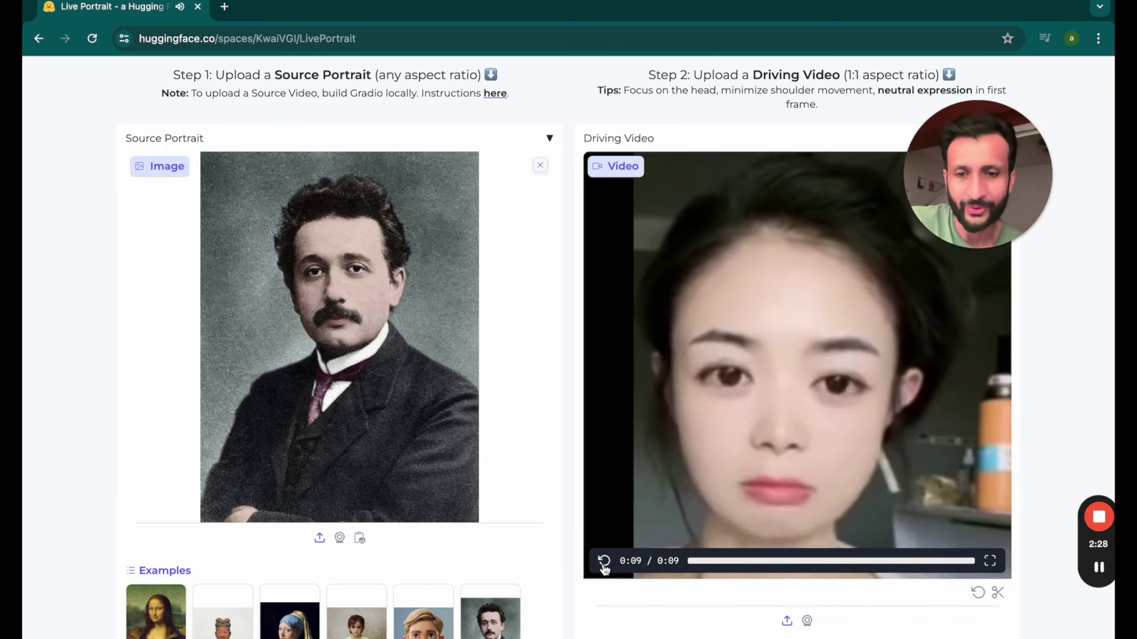
scroll(603, 568, "down", 5)
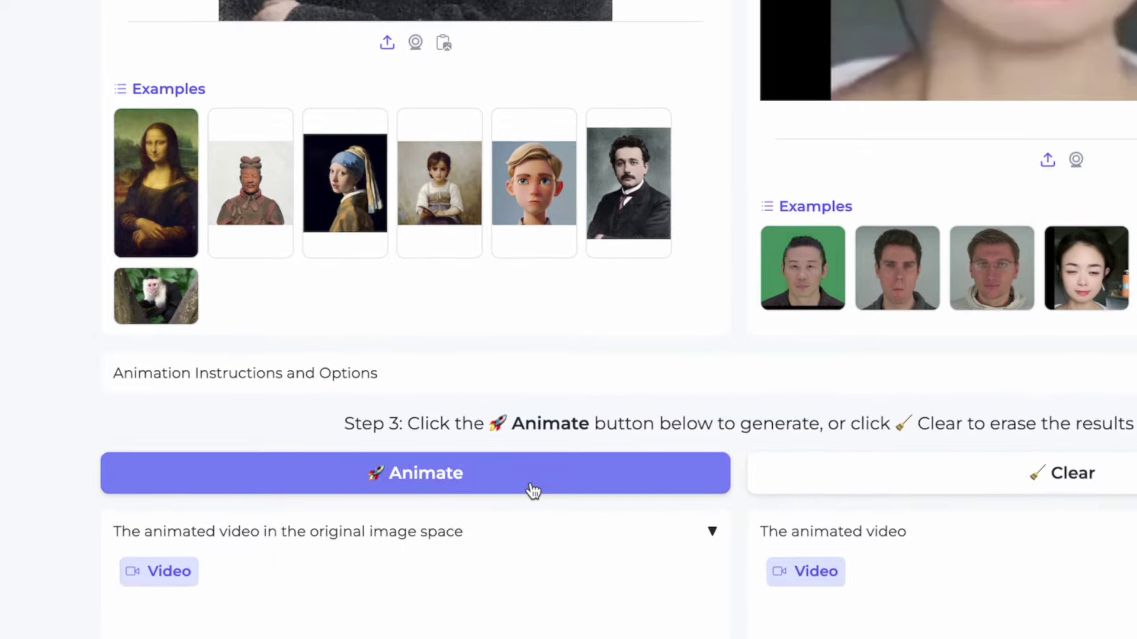
- Animate the man's portrait using the woman's driving clip
left_click(451, 490)
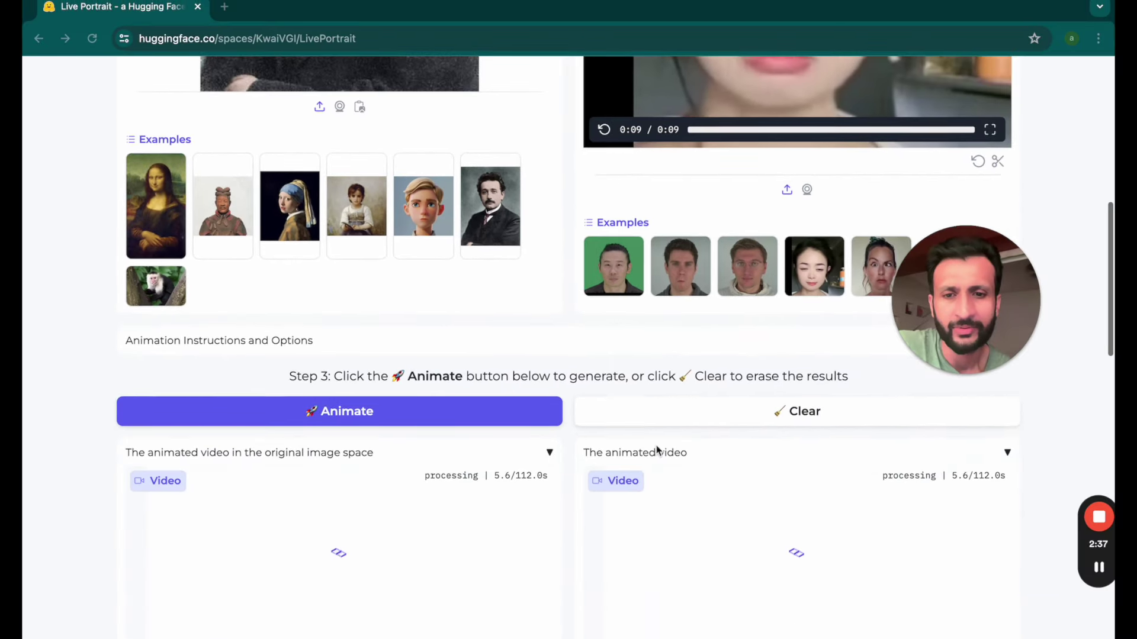
scroll(652, 446, "down", 2)
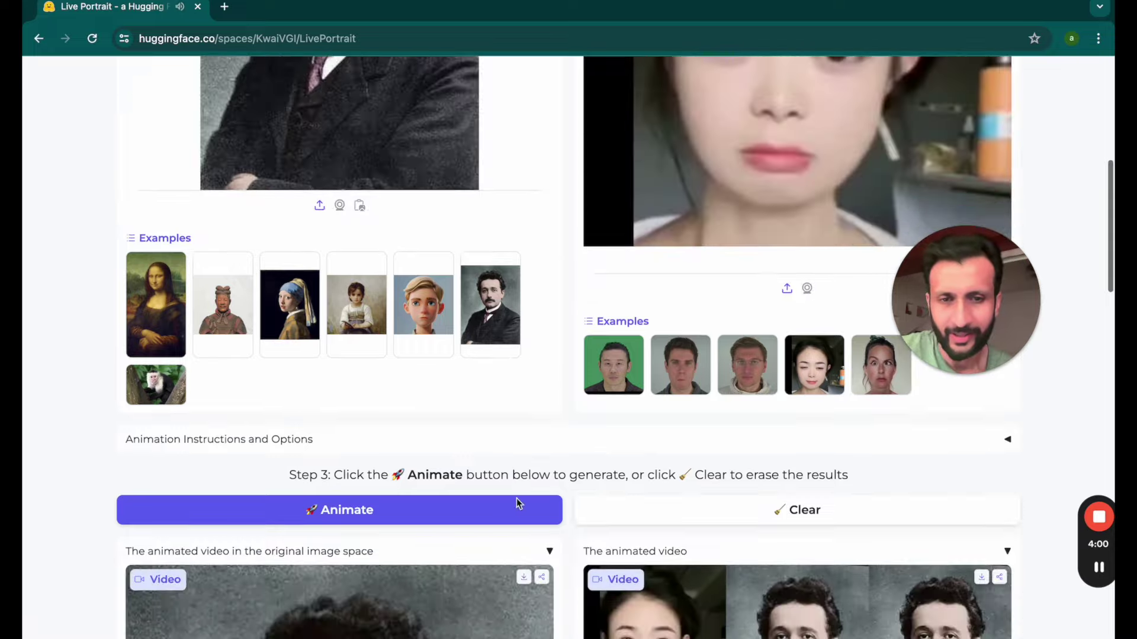
scroll(516, 498, "down", 8)
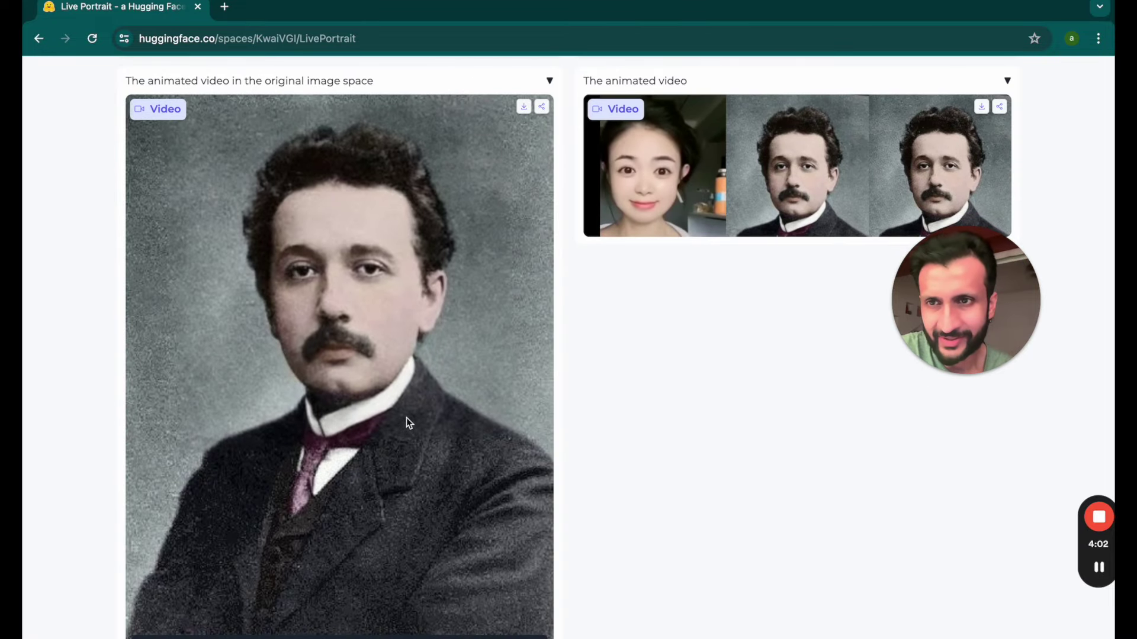
scroll(406, 419, "down", 1)
- Play the animated portrait and the side-by-side comparison video
left_click(147, 628)
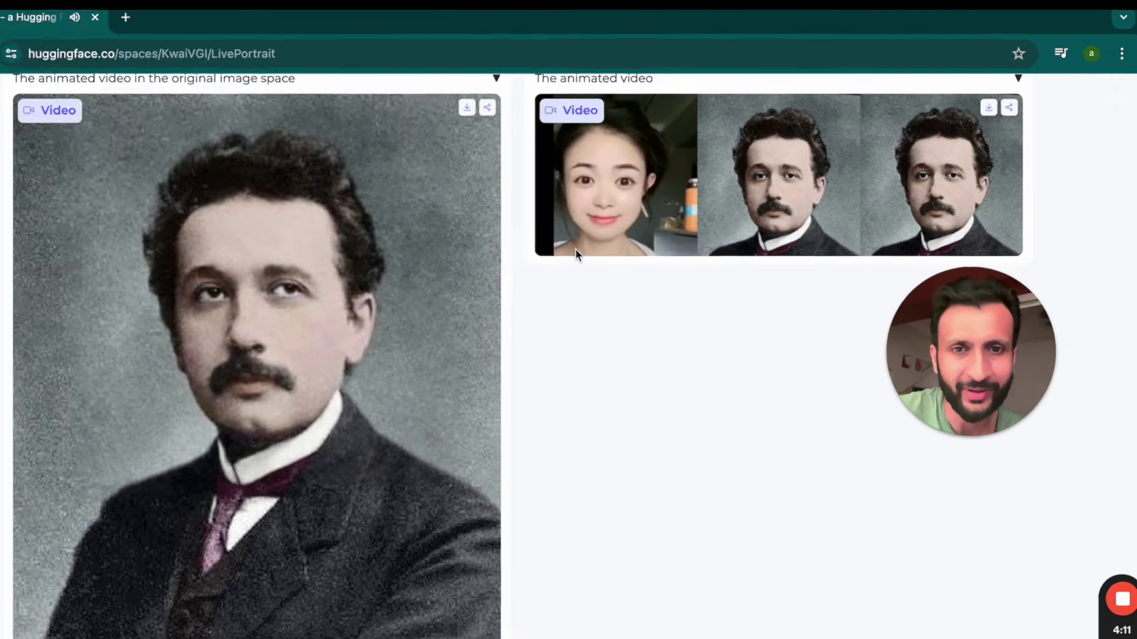
mouse_move(605, 198)
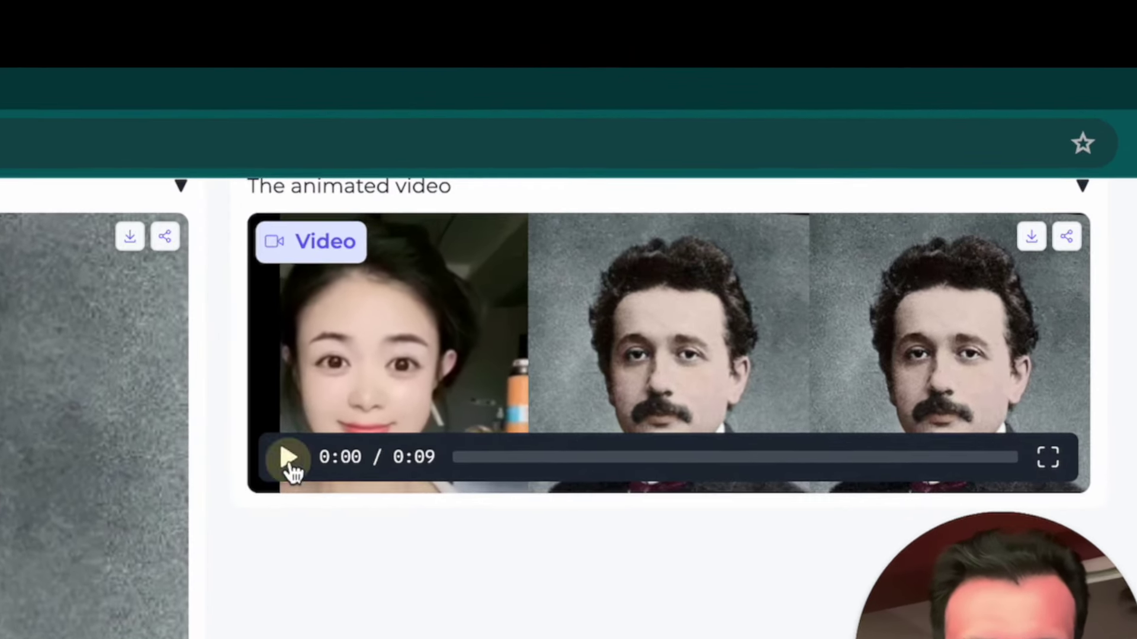
left_click(289, 461)
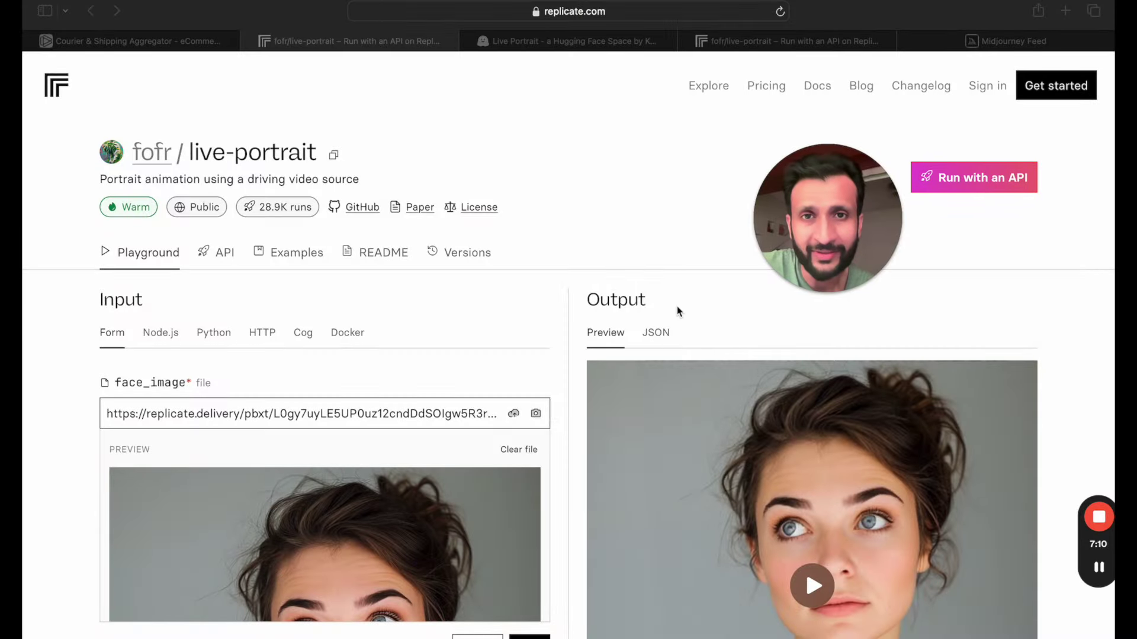
- Play the fofr/live-portrait example output of the woman in a grey sweater
scroll(678, 310, "down", 2)
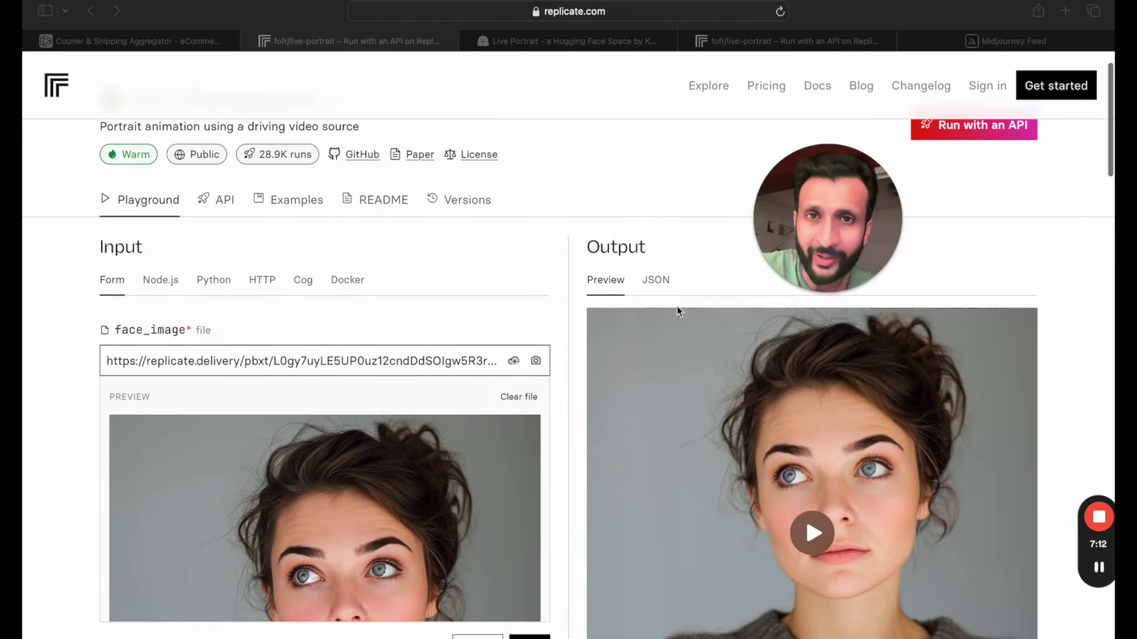
scroll(677, 306, "down", 6)
scroll(677, 306, "up", 3)
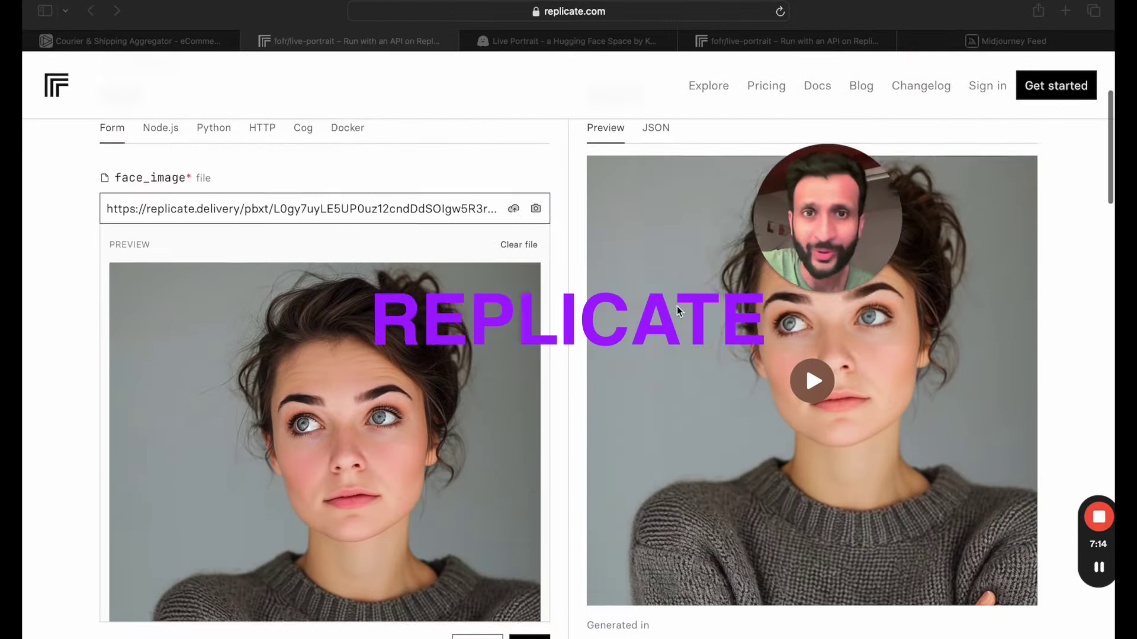
scroll(677, 307, "up", 3)
scroll(736, 195, "down", 4)
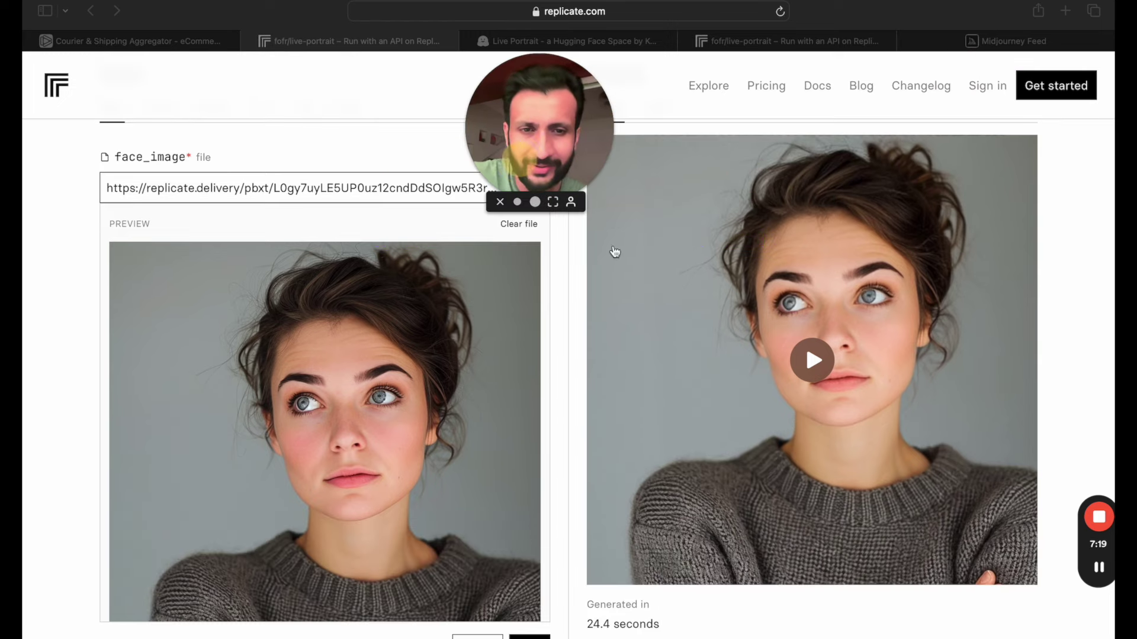
scroll(668, 314, "down", 2)
scroll(668, 320, "down", 2)
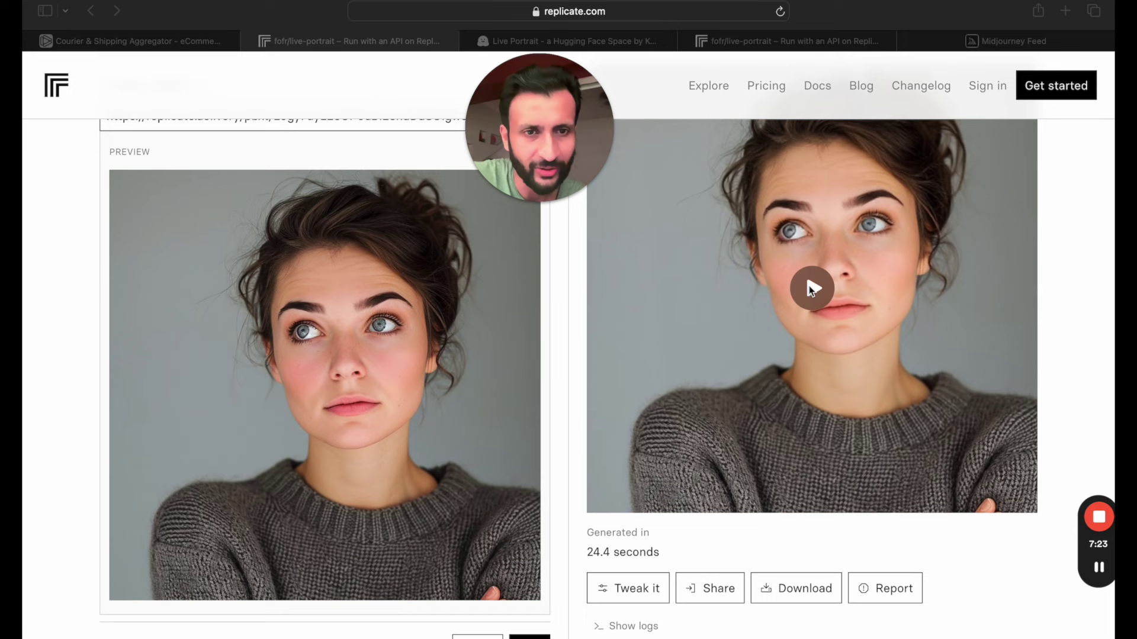
left_click(811, 288)
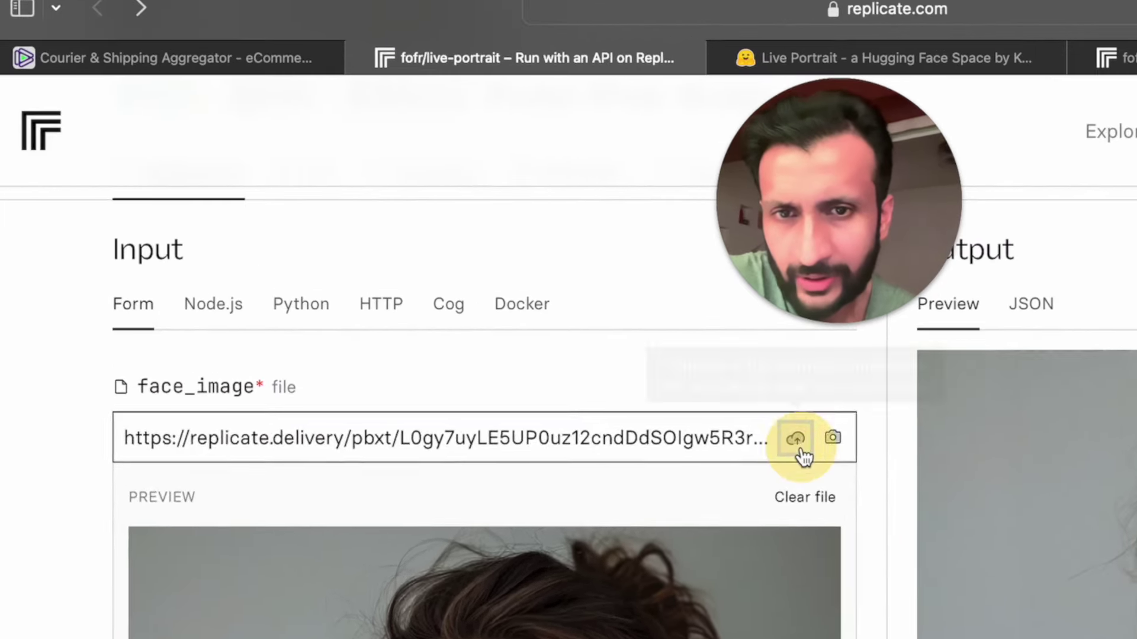
- Replace the sweater example in face_image with a brown-haired woman's photo in a black top
left_click(800, 450)
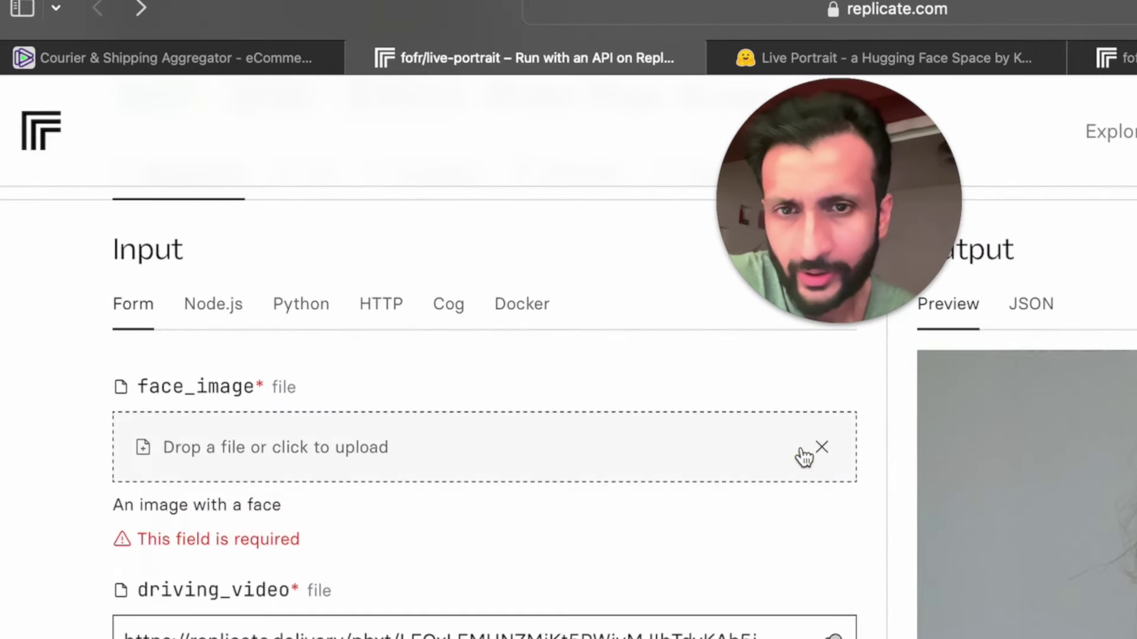
left_click(329, 452)
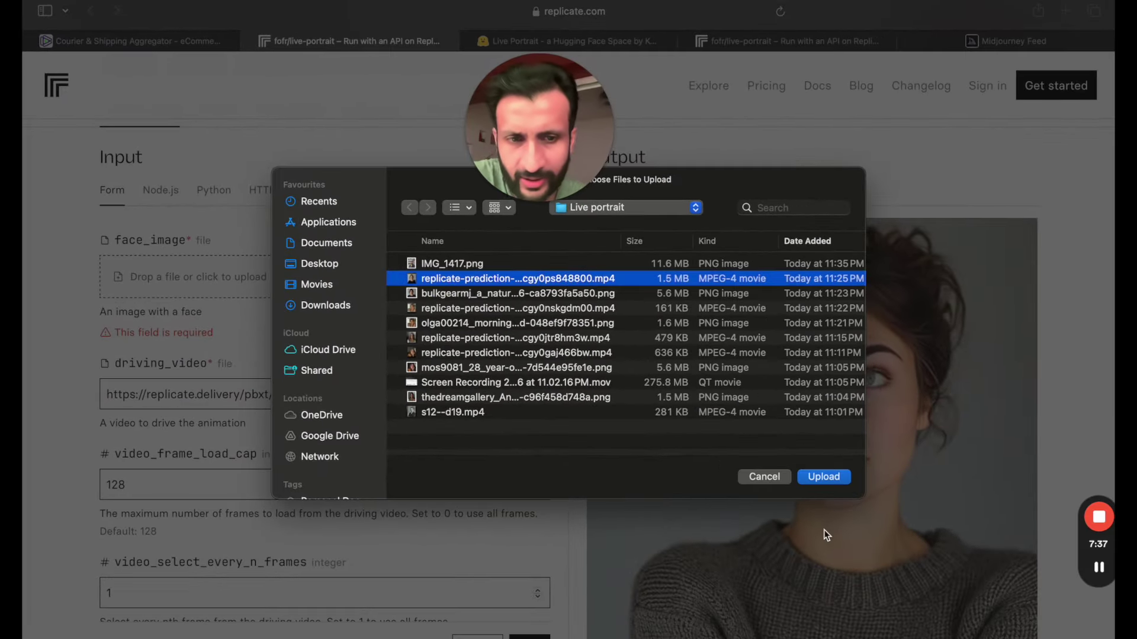
left_click(823, 477)
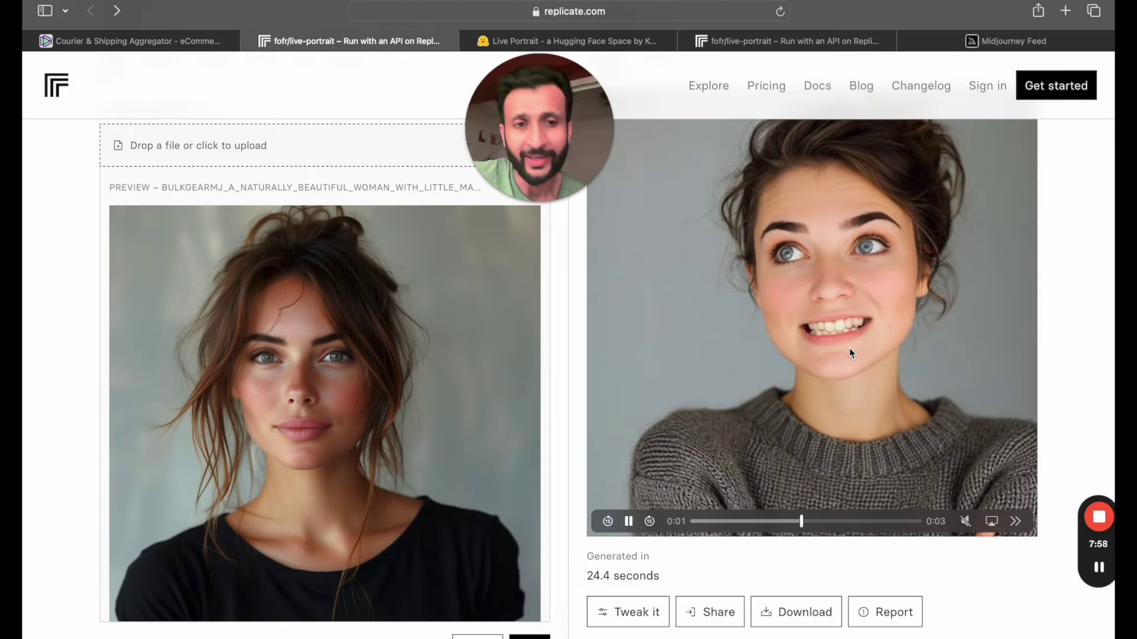
scroll(393, 443, "down", 5)
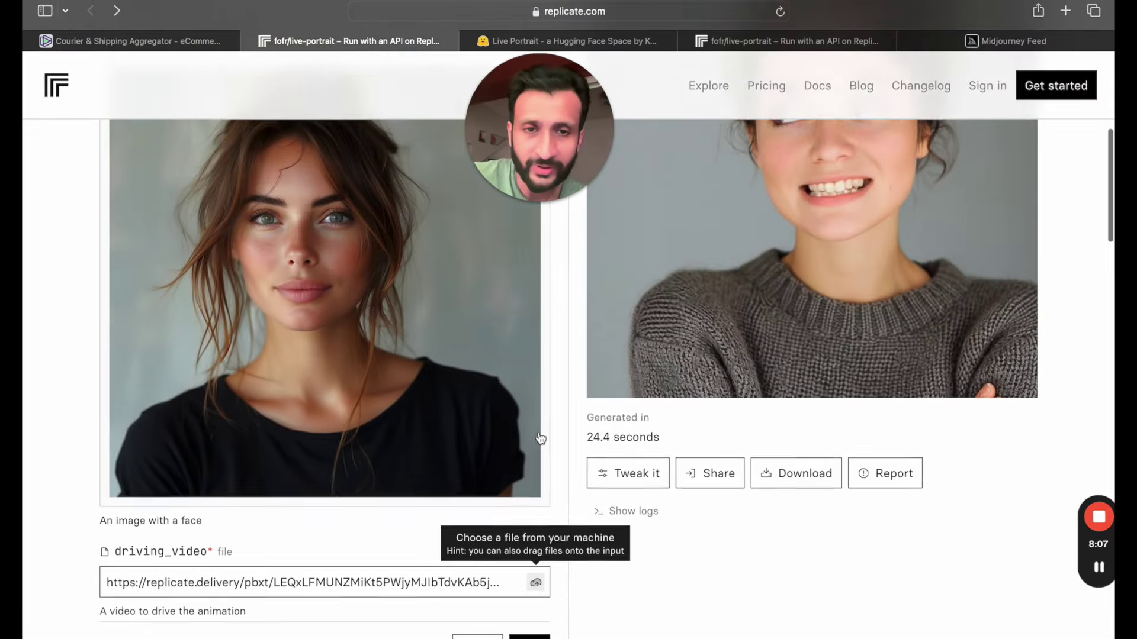
scroll(855, 327, "up", 1)
scroll(855, 327, "down", 4)
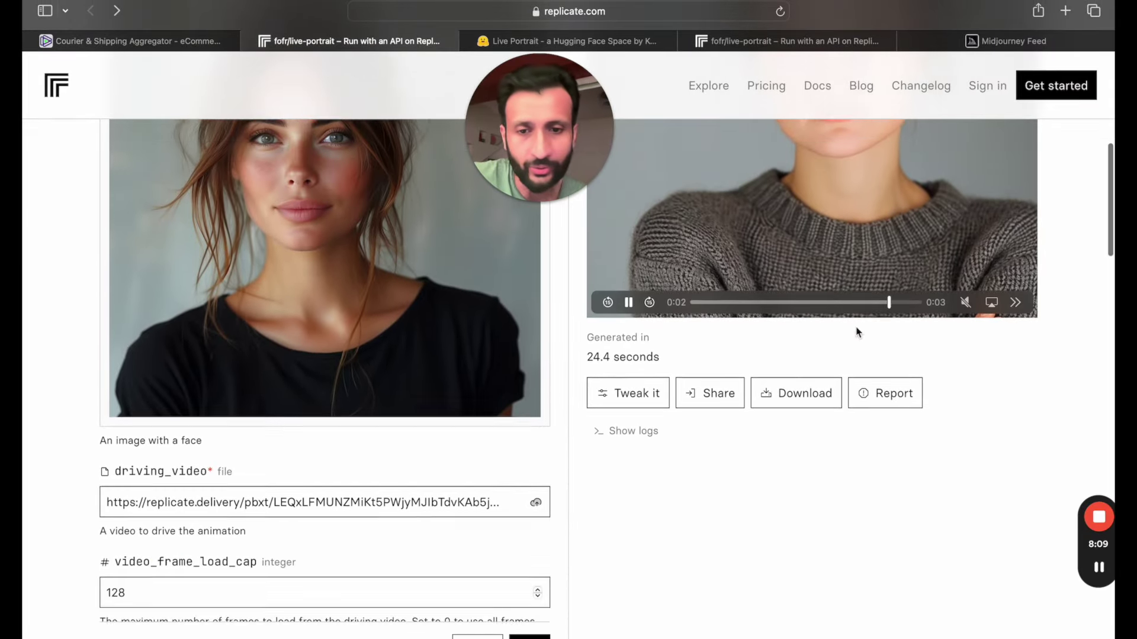
- Run the model with the brown-haired woman's photo and play the resulting animation
left_click(549, 596)
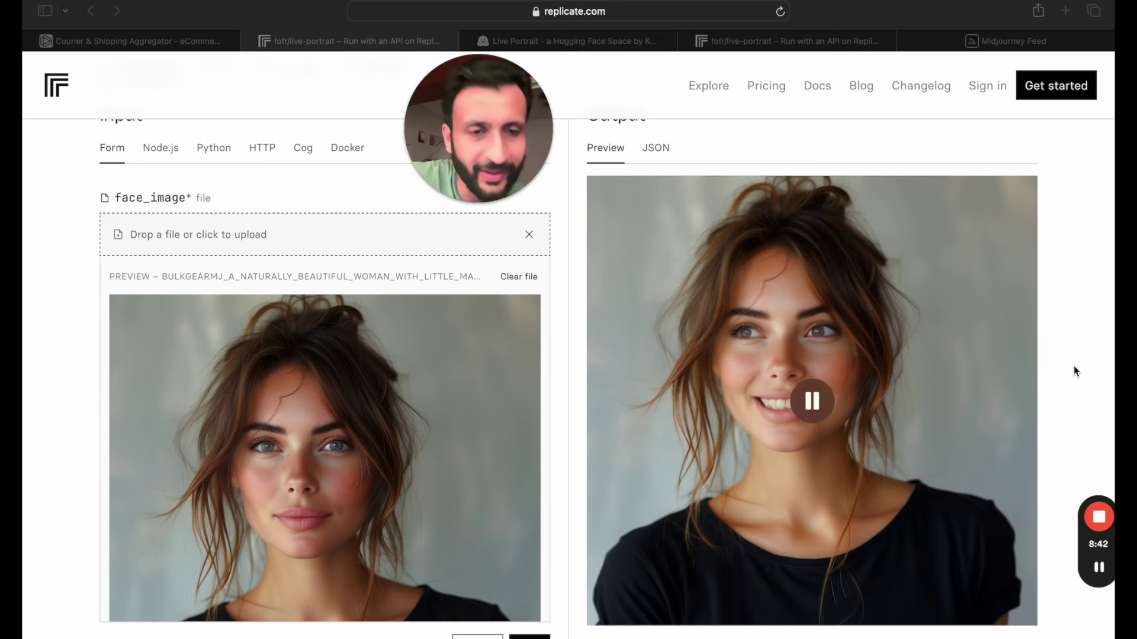
left_click(1076, 371)
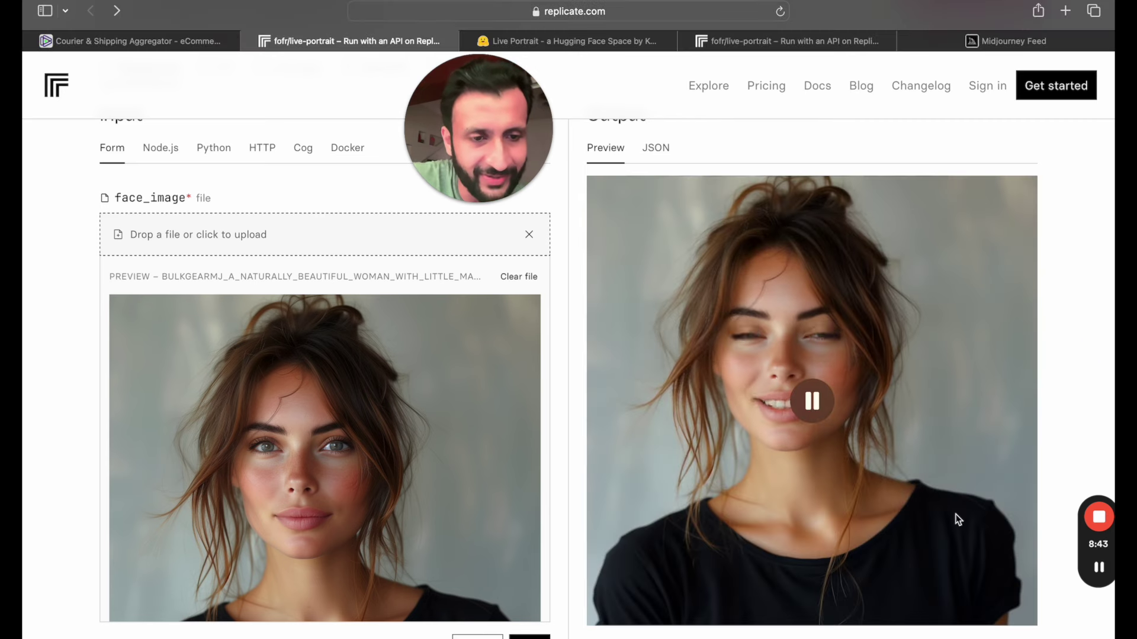
scroll(958, 519, "down", 2)
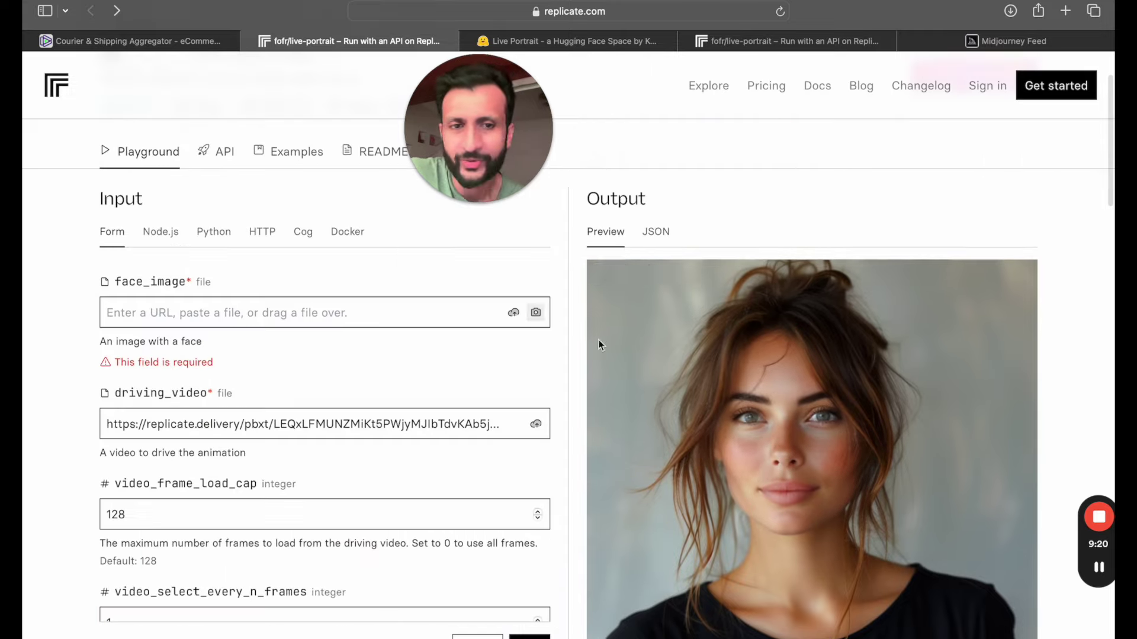
- Scroll through the live-portrait page to browse the example predictions
scroll(677, 411, "down", 20)
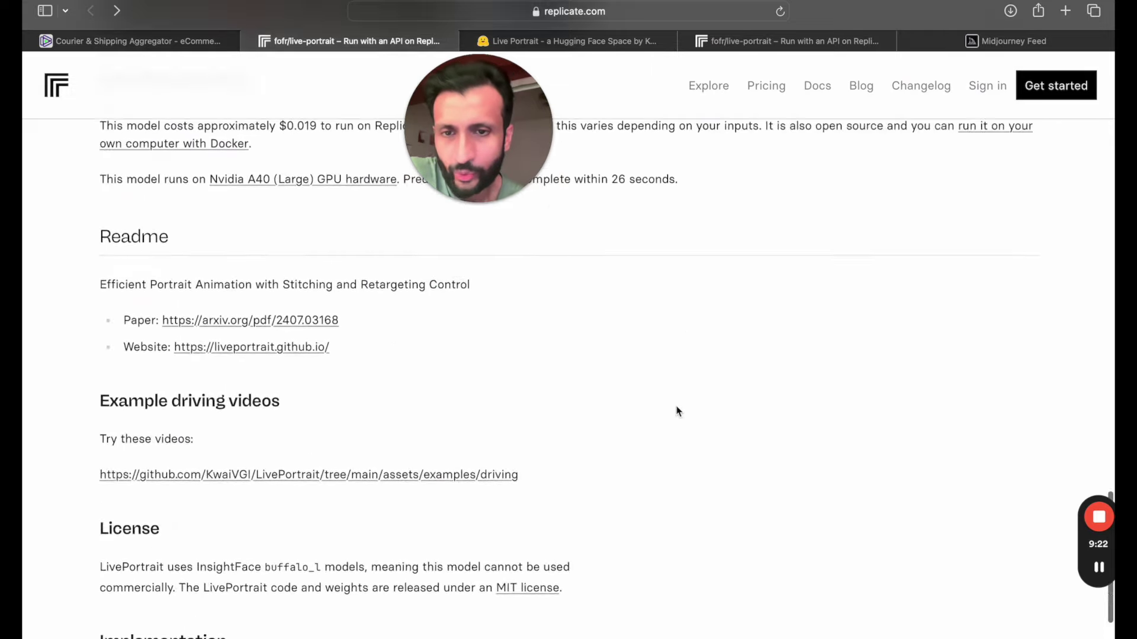
scroll(677, 411, "up", 7)
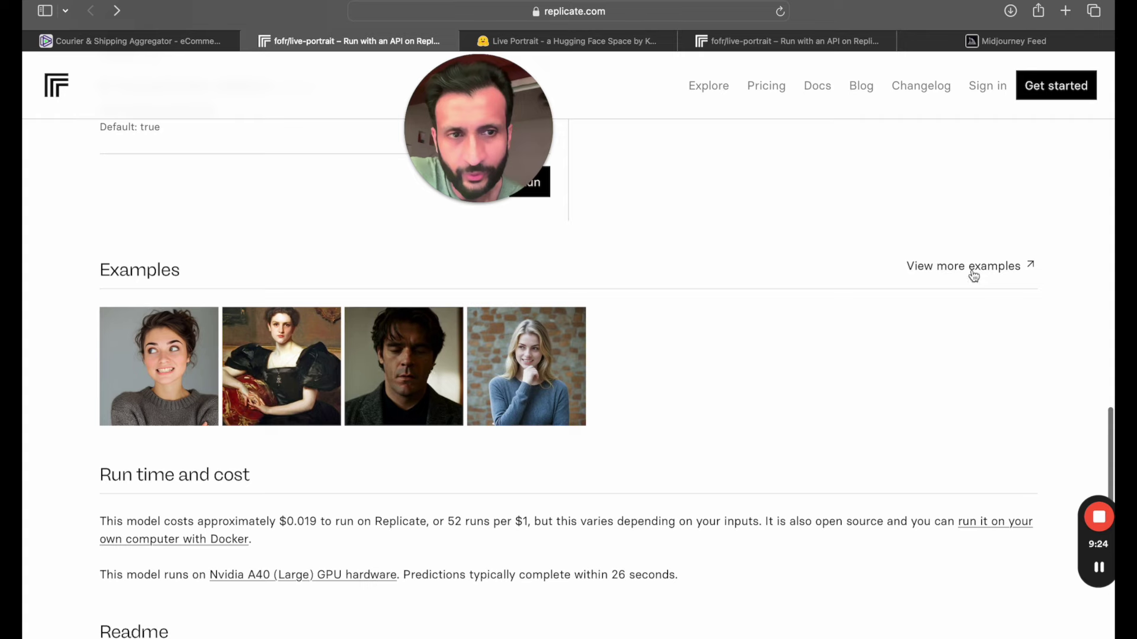
scroll(622, 443, "down", 6)
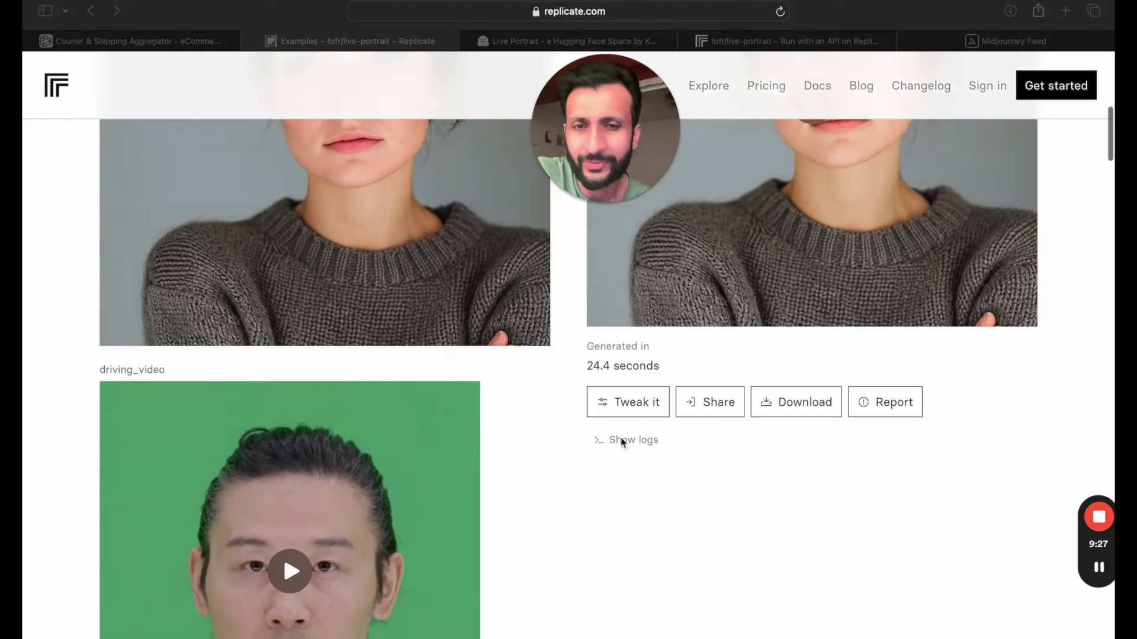
scroll(622, 443, "down", 10)
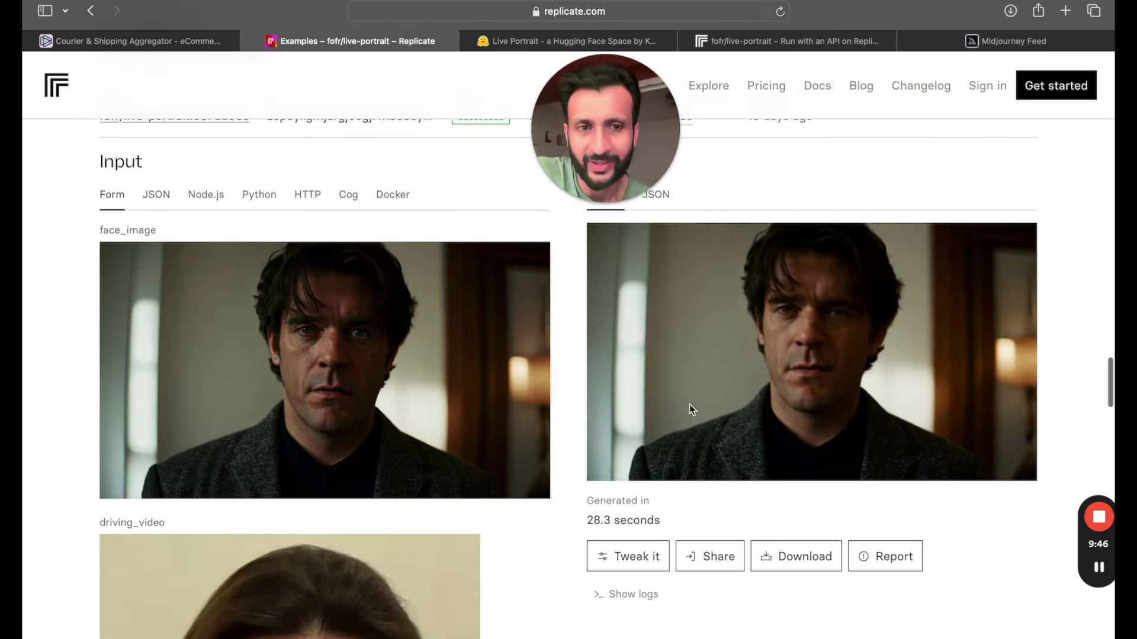
scroll(690, 408, "down", 4)
scroll(734, 415, "up", 2)
scroll(734, 414, "down", 1)
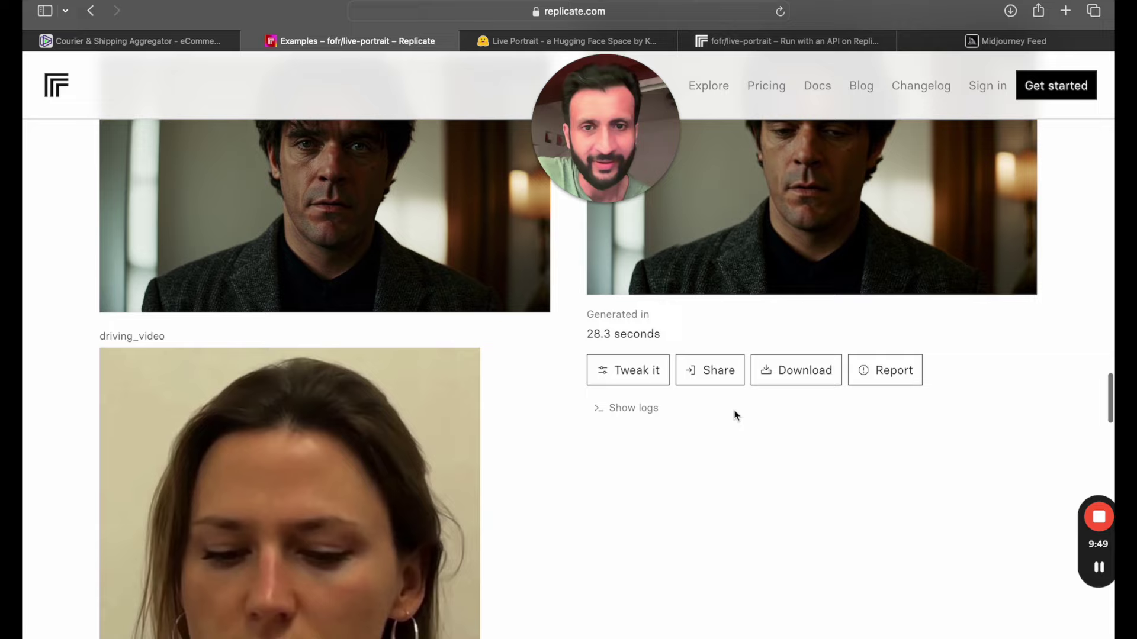
scroll(736, 415, "up", 2)
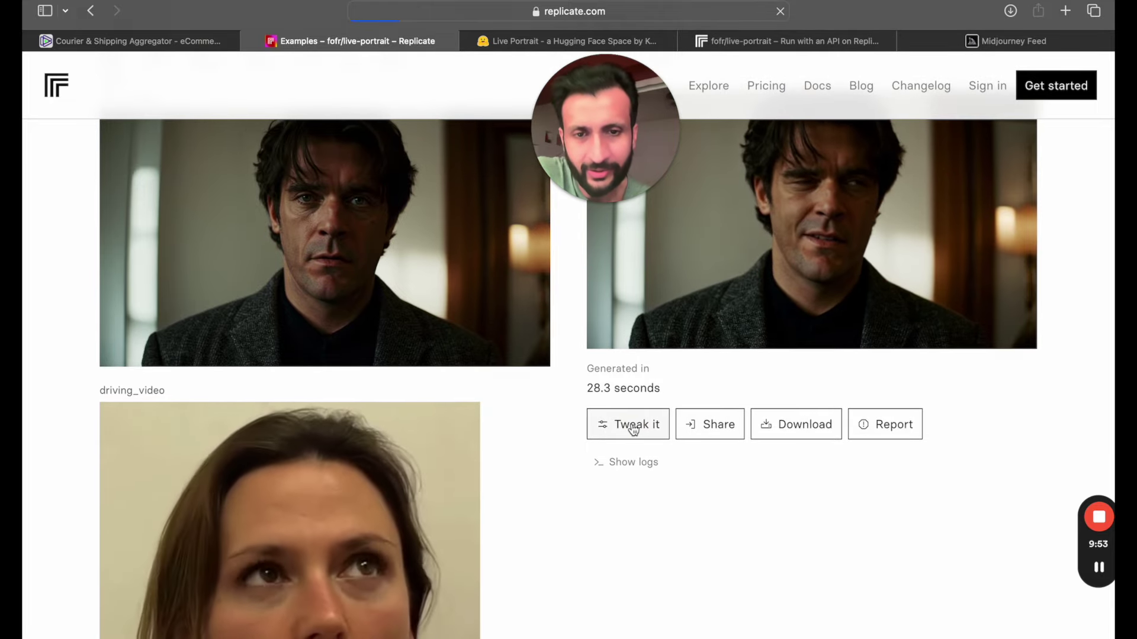
- Tweak an example and replace its face_image with IMG_1417.png
left_click(634, 425)
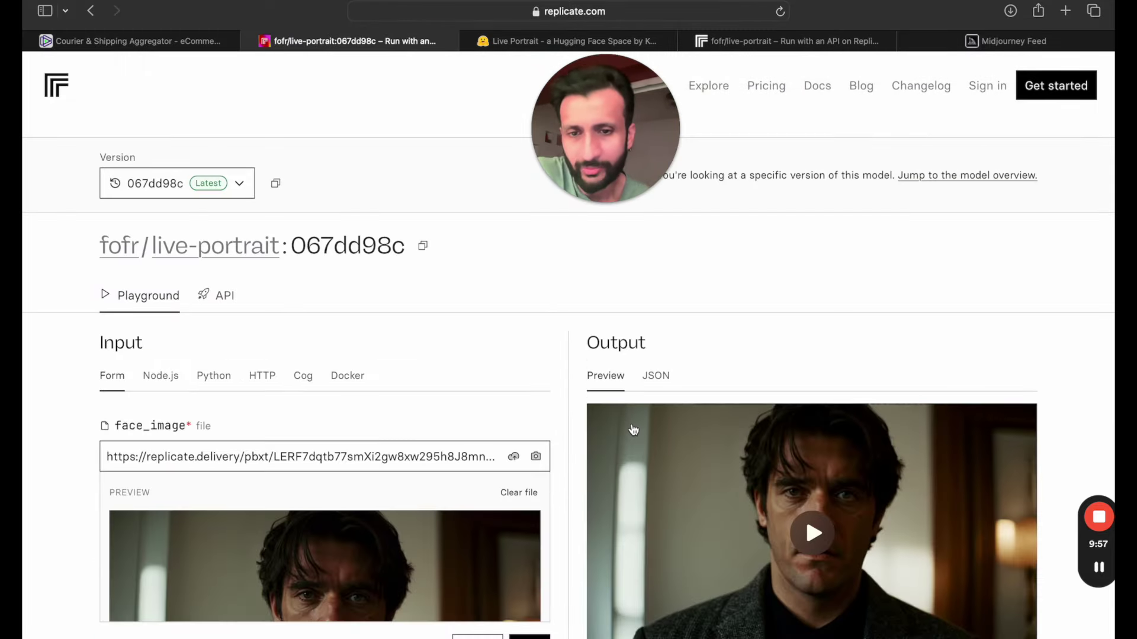
scroll(512, 347, "down", 3)
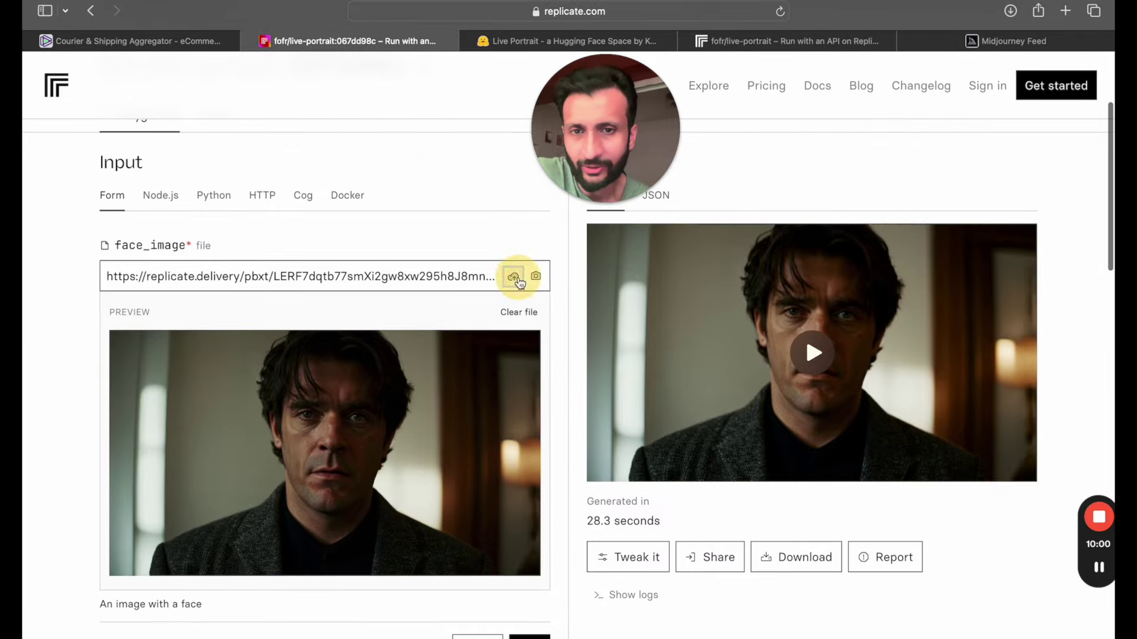
left_click(513, 277)
left_click(118, 283)
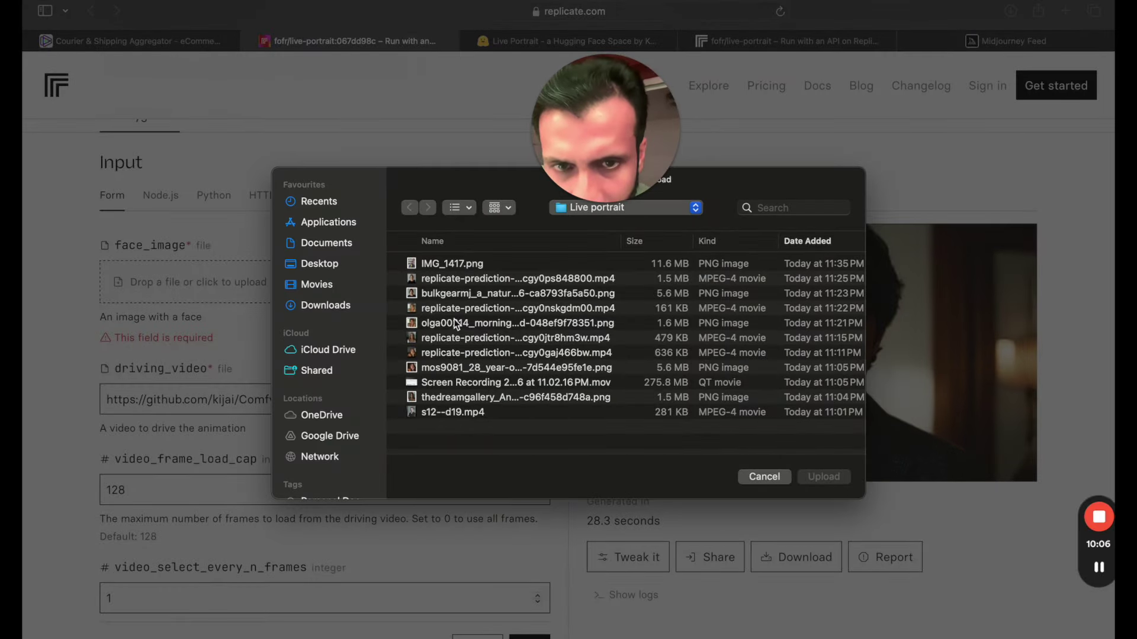
double_click(456, 323)
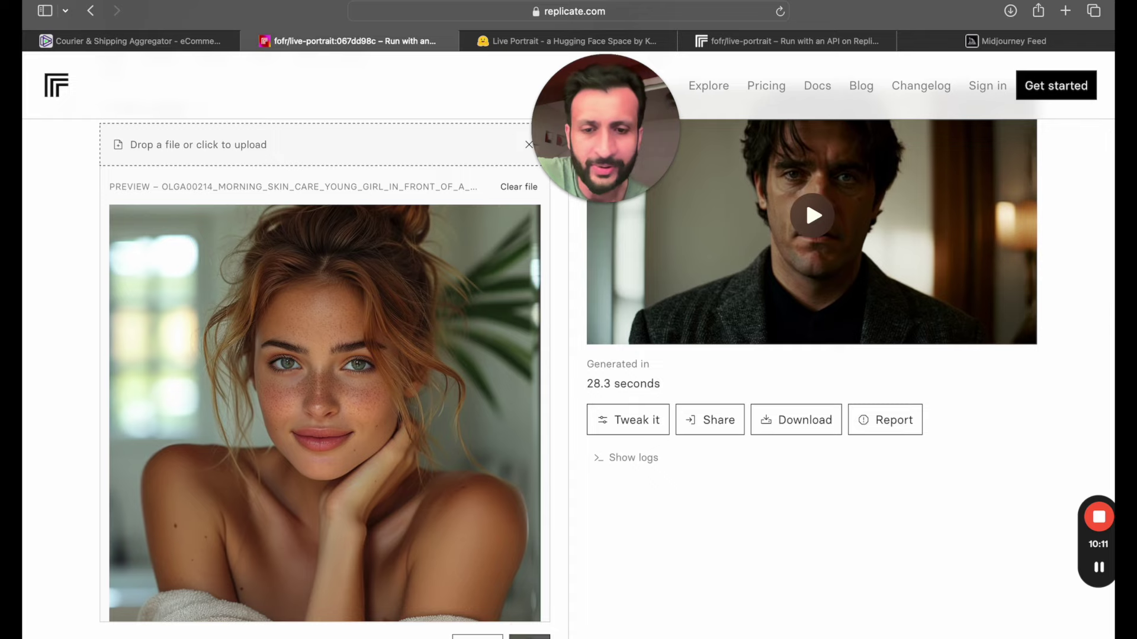
- Run the model to animate the train-station selfie
key("super+Return")
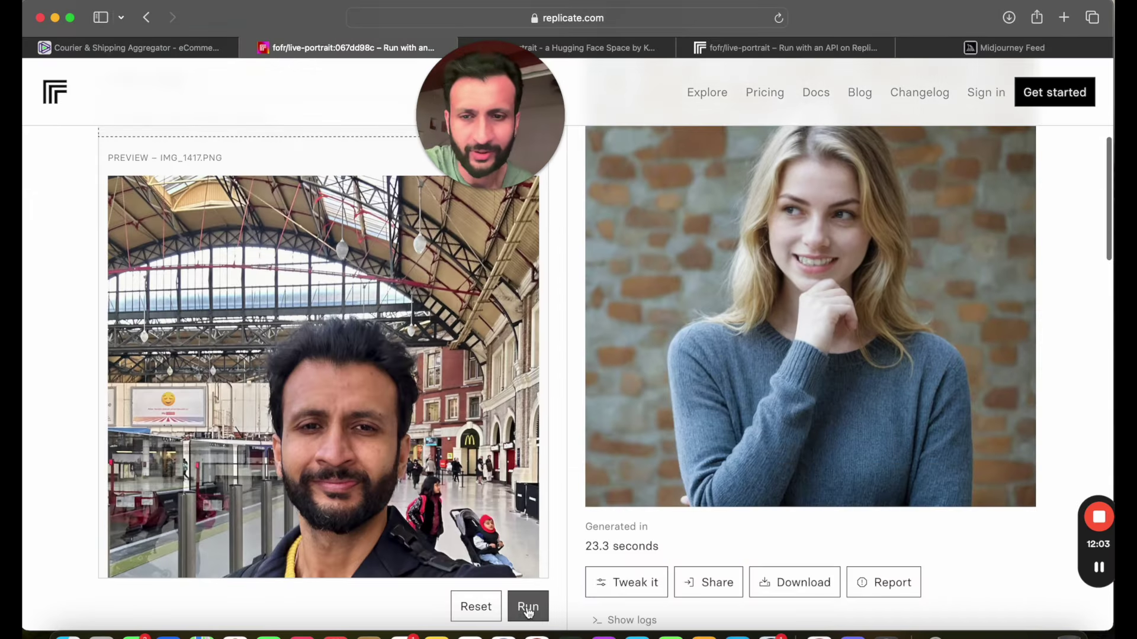
left_click(528, 607)
scroll(899, 415, "down", 1)
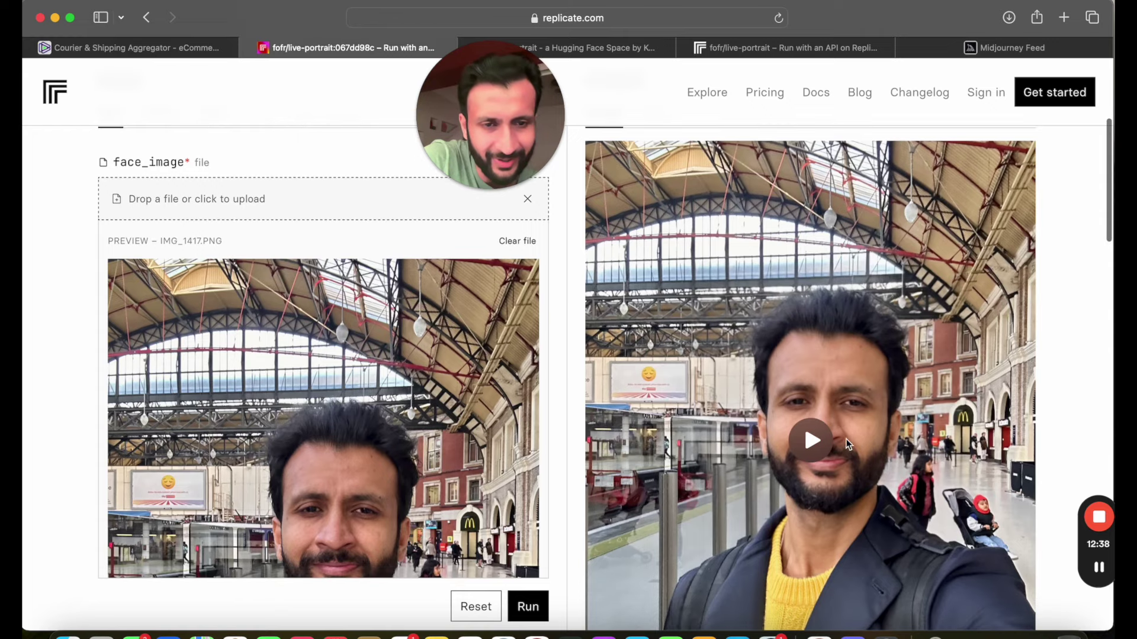